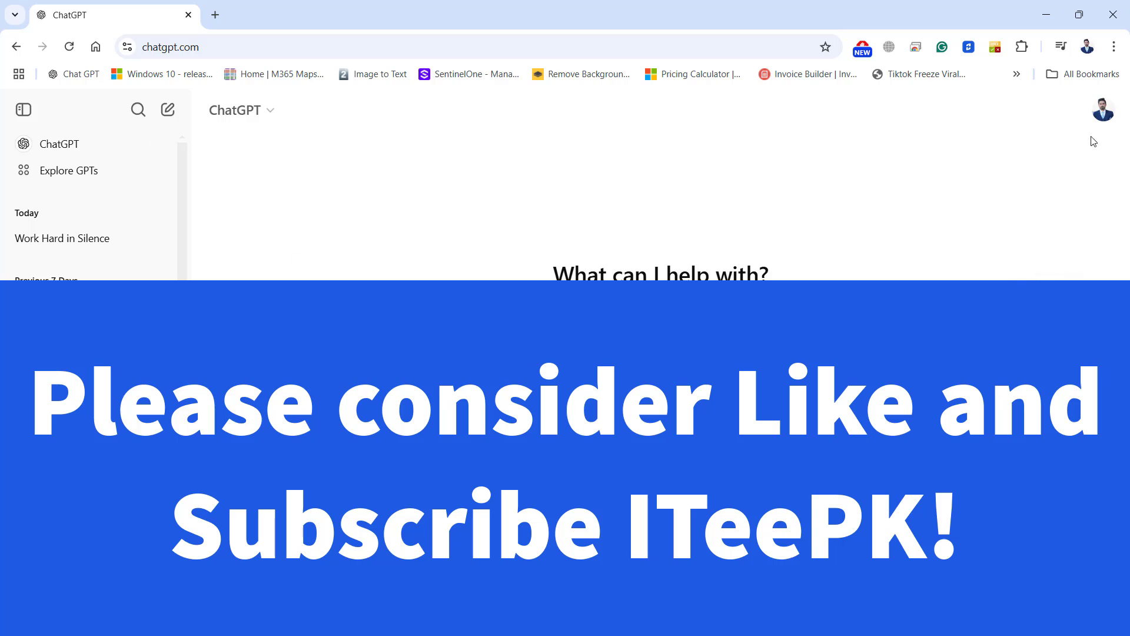
Open the ChatGPT account menu, then close it again without choosing anything.
left_click(1103, 112)
left_click(1103, 110)
Close the browser, relaunch Chrome maximized, and load chatgpt.com.
left_click(1115, 12)
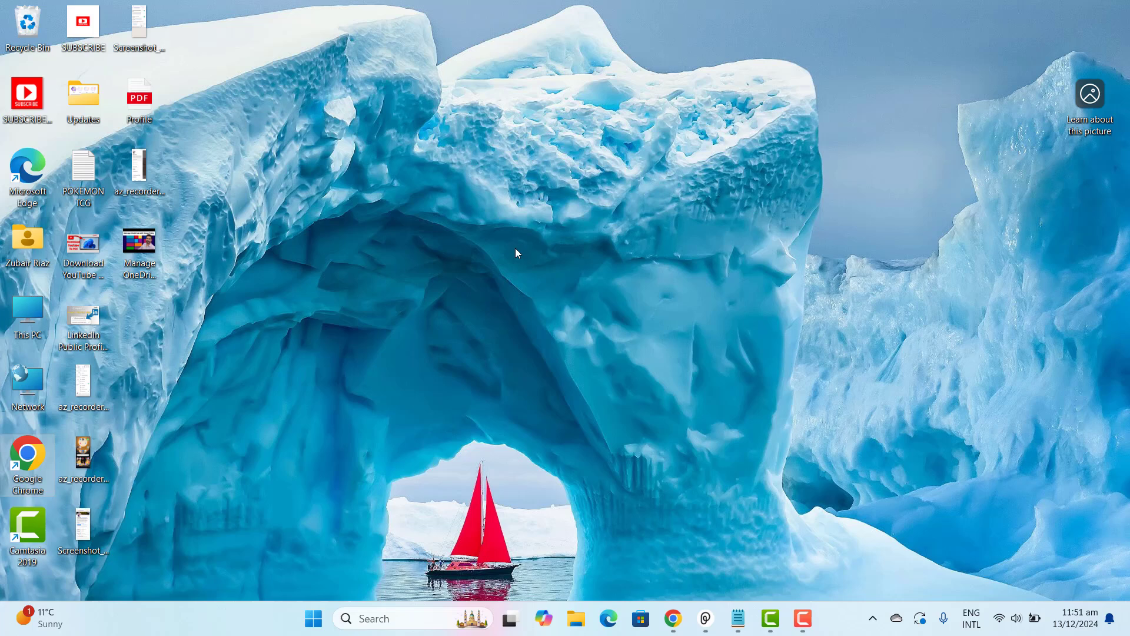
left_click(440, 291)
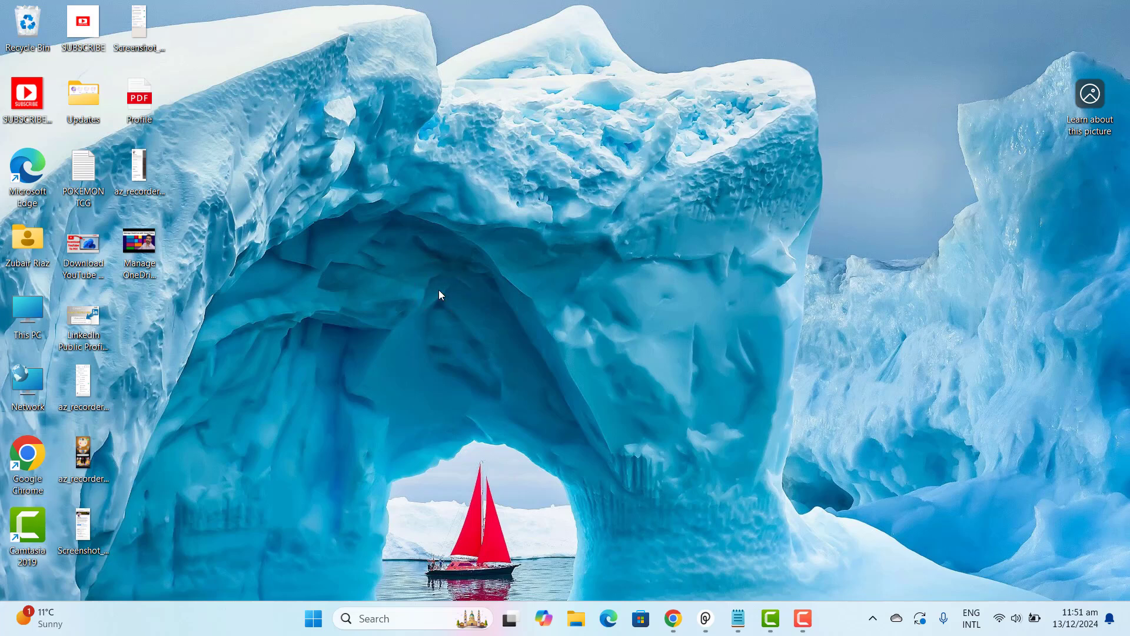
left_click(40, 462)
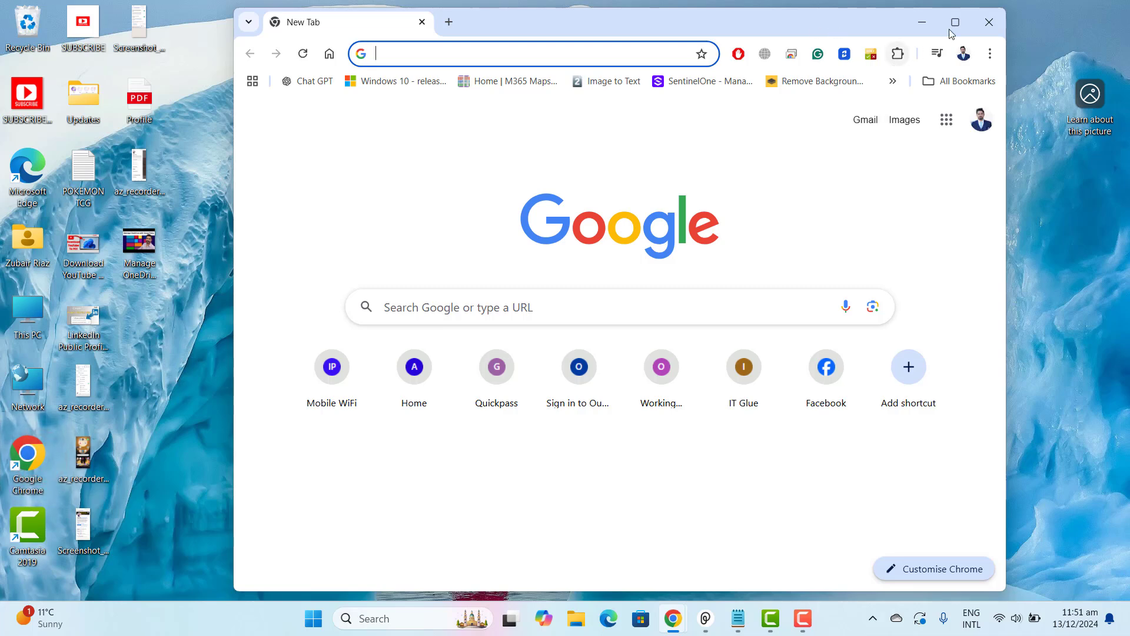
left_click(958, 22)
left_click(547, 48)
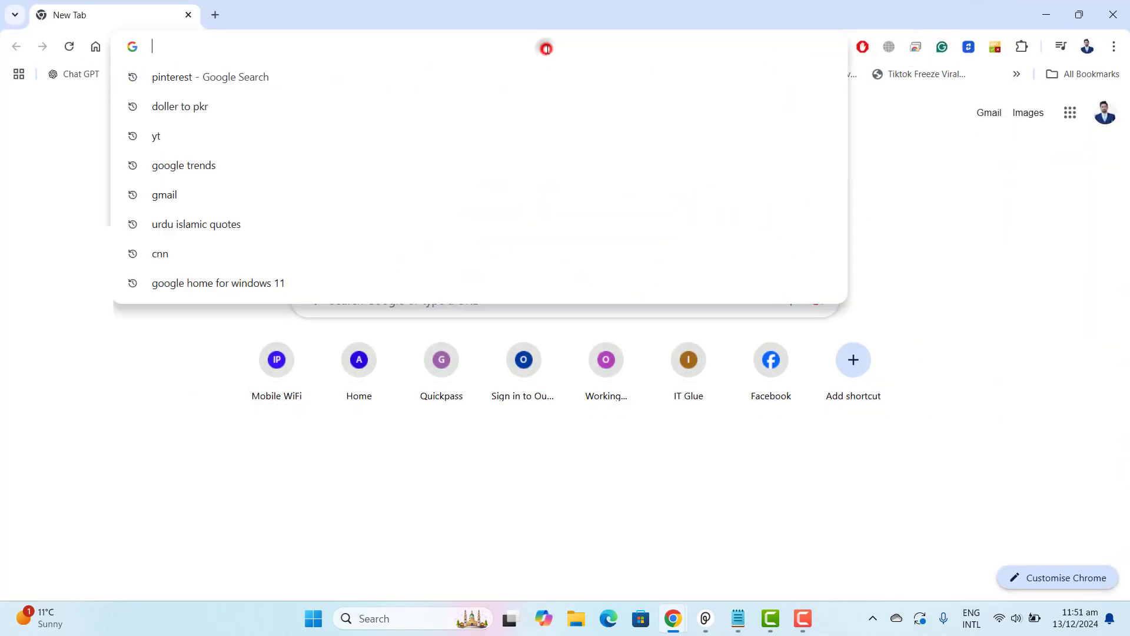
type("chatgpt.com")
key("Return")
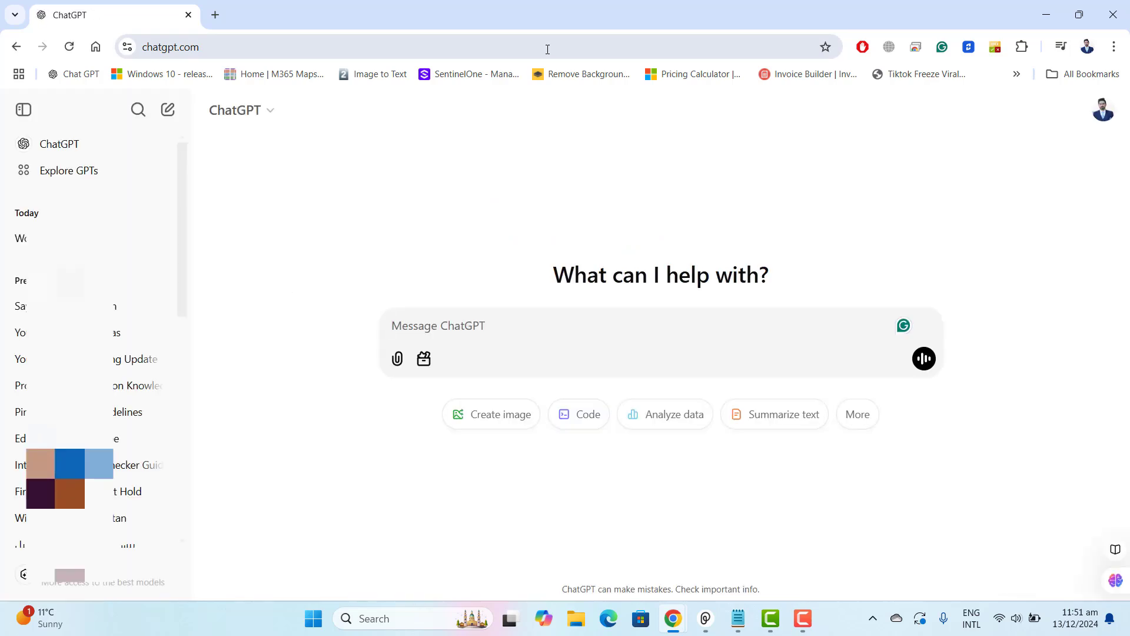
Open Explore GPTs and scroll down to the Productivity section with Canva listed first.
left_click(265, 110)
left_click(266, 108)
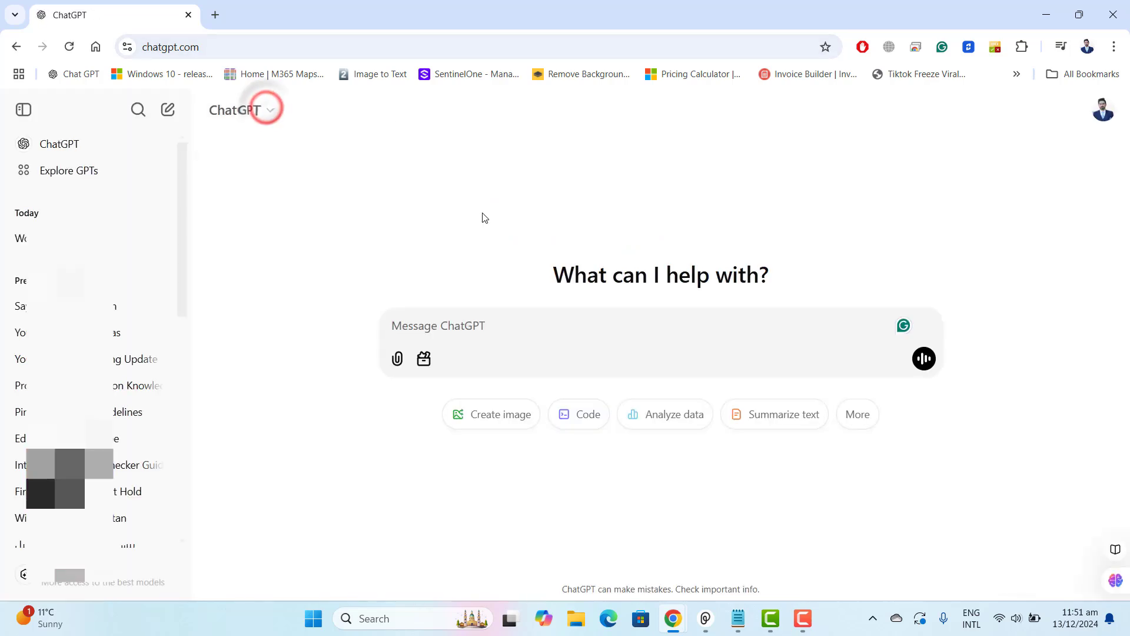
left_click(77, 171)
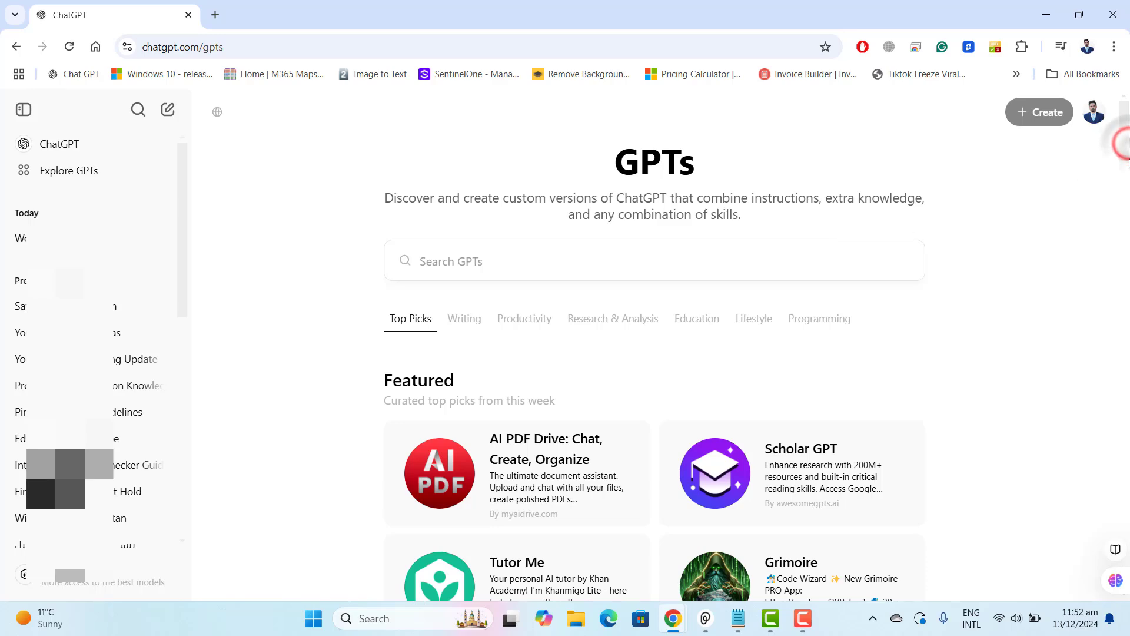
left_click_drag(1126, 147, 1121, 371)
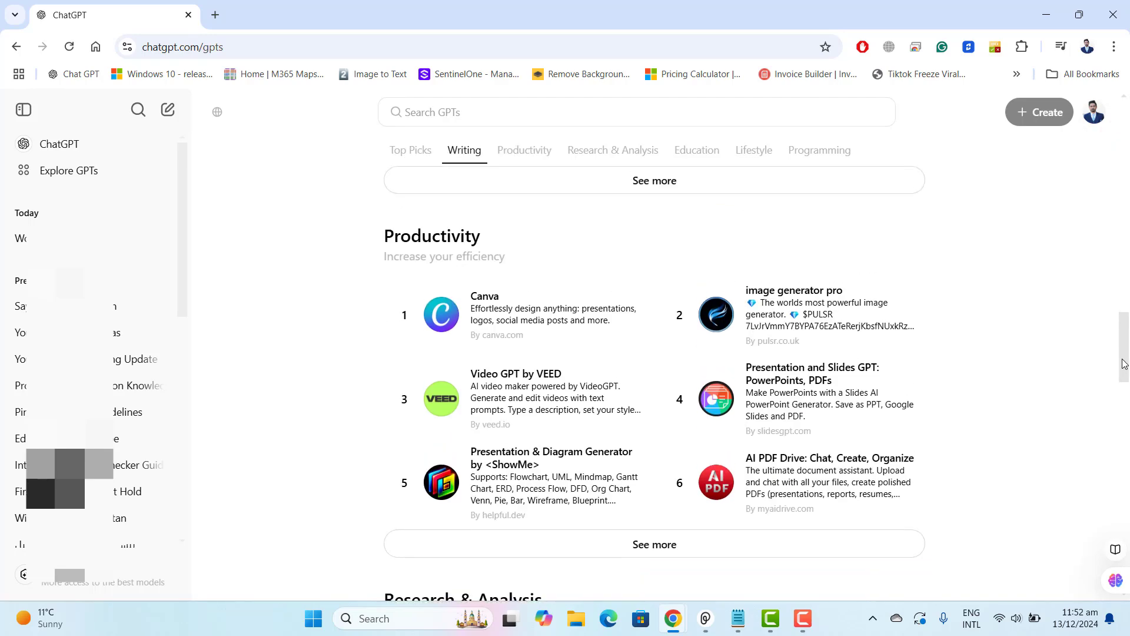
left_click_drag(382, 236, 510, 248)
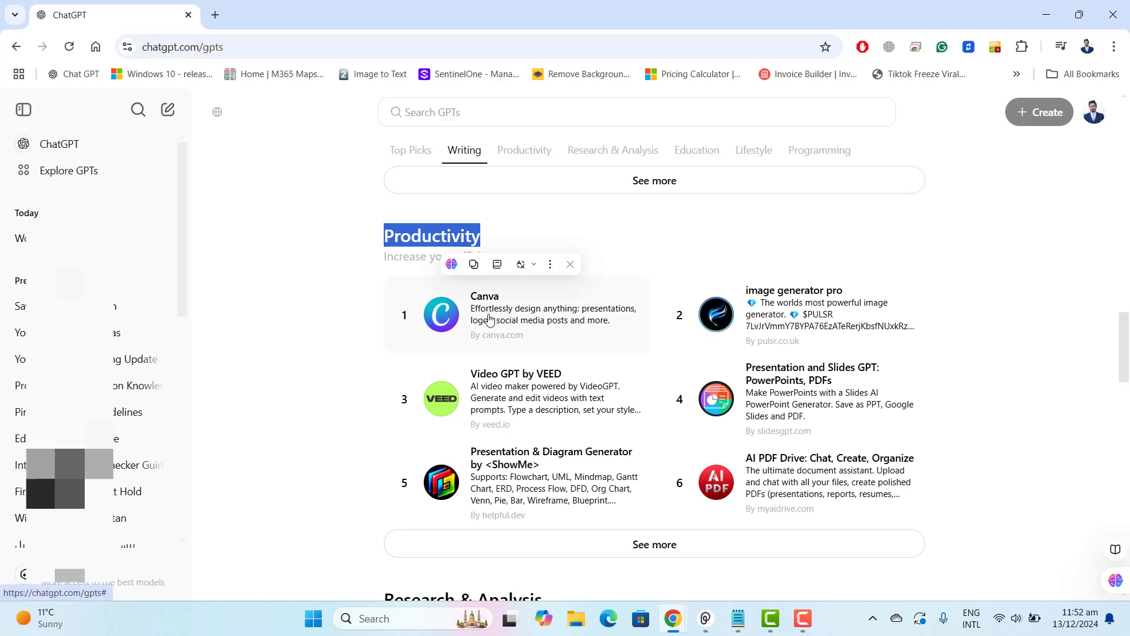
Open the Canva GPT's details card and start a chat with it.
left_click(489, 319)
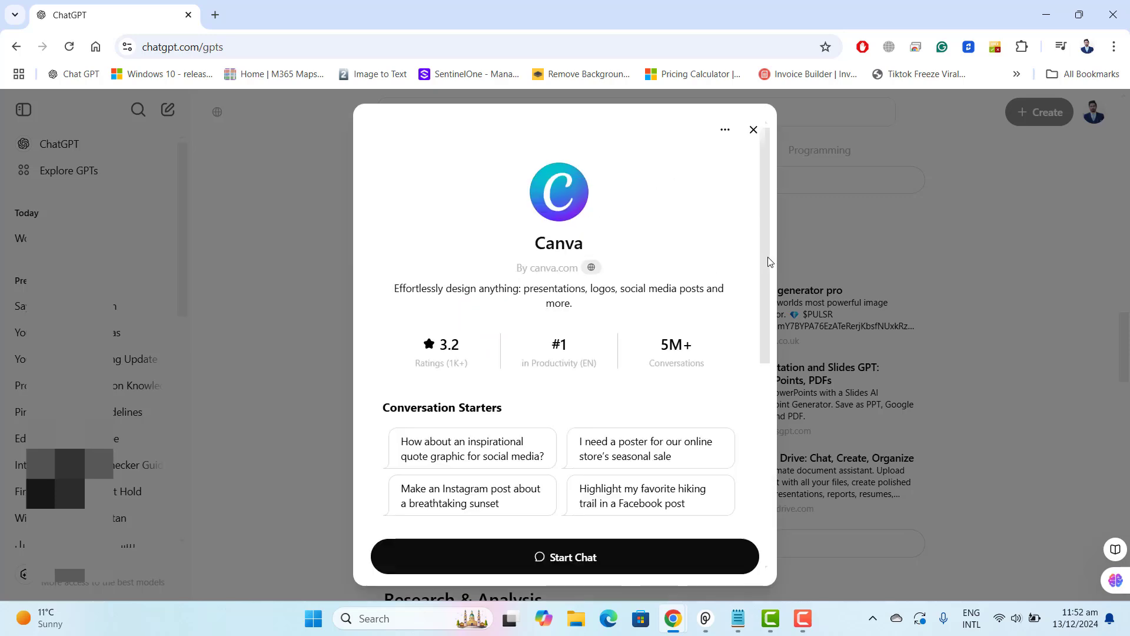
left_click_drag(767, 263, 740, 276)
scroll(736, 273, "up", 1)
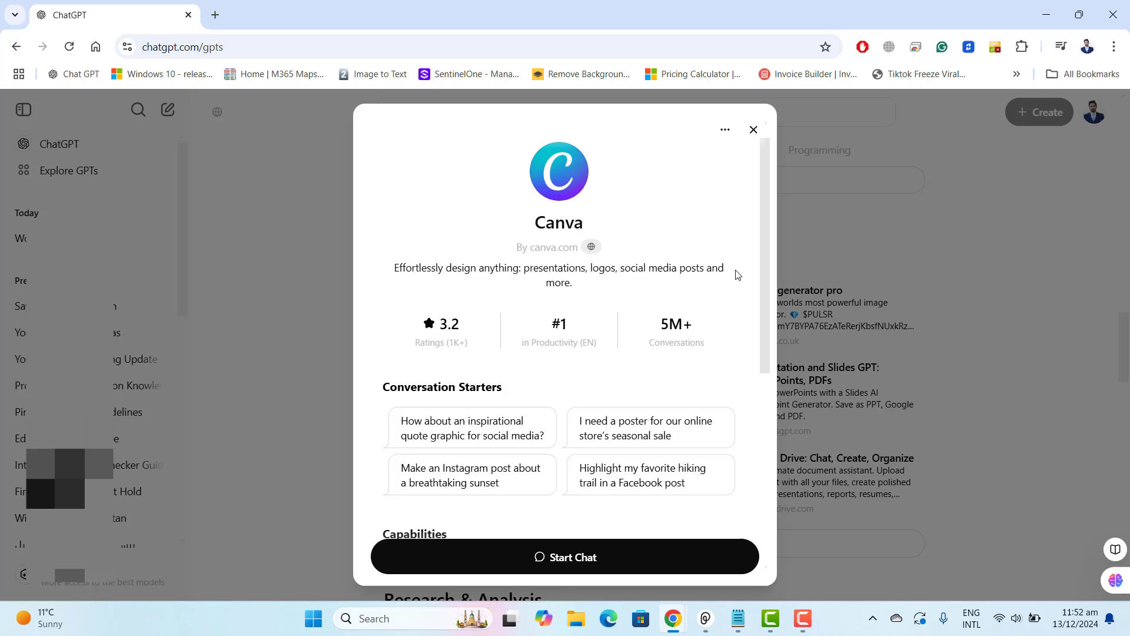
left_click(476, 426)
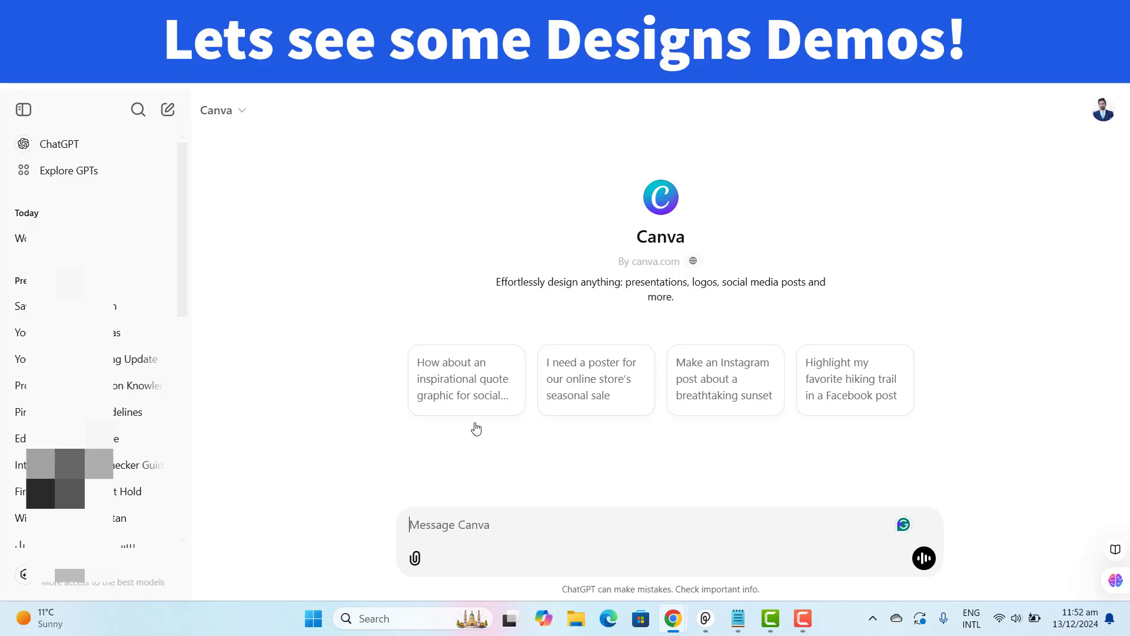
Choose the 'How about an inspirational quote graphic for social media?' conversation starter.
left_click(463, 380)
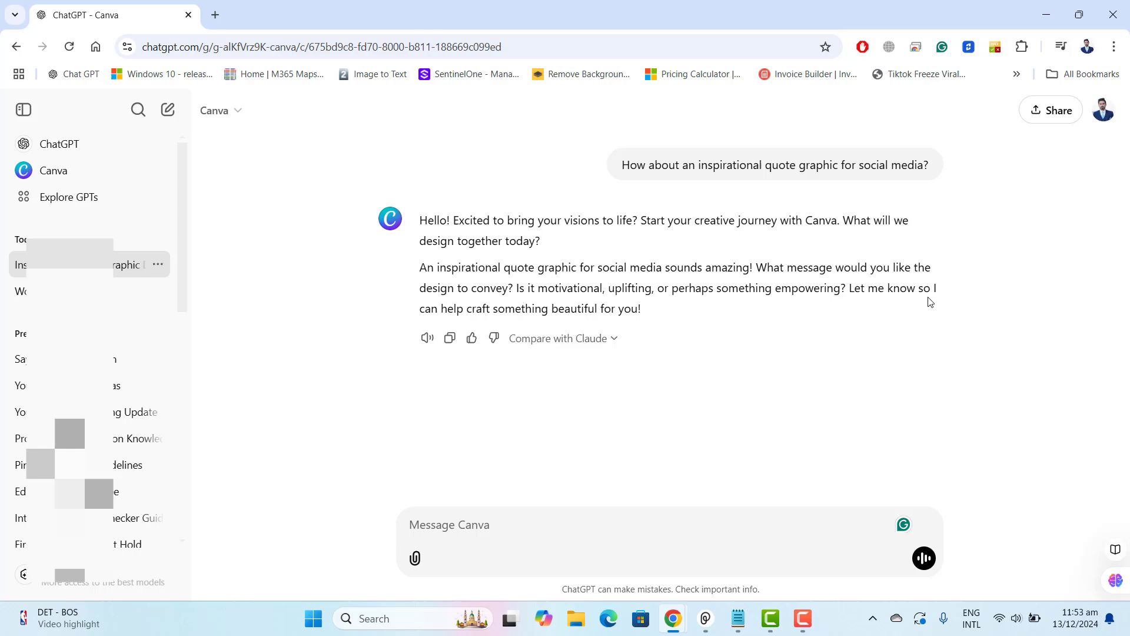
Reply 'It is Motivational' to the Canva GPT, correcting the typo before sending.
left_click(504, 530)
type("It is Motivstional")
key("BackSpace")
key("BackSpace")
key("BackSpace")
key("BackSpace")
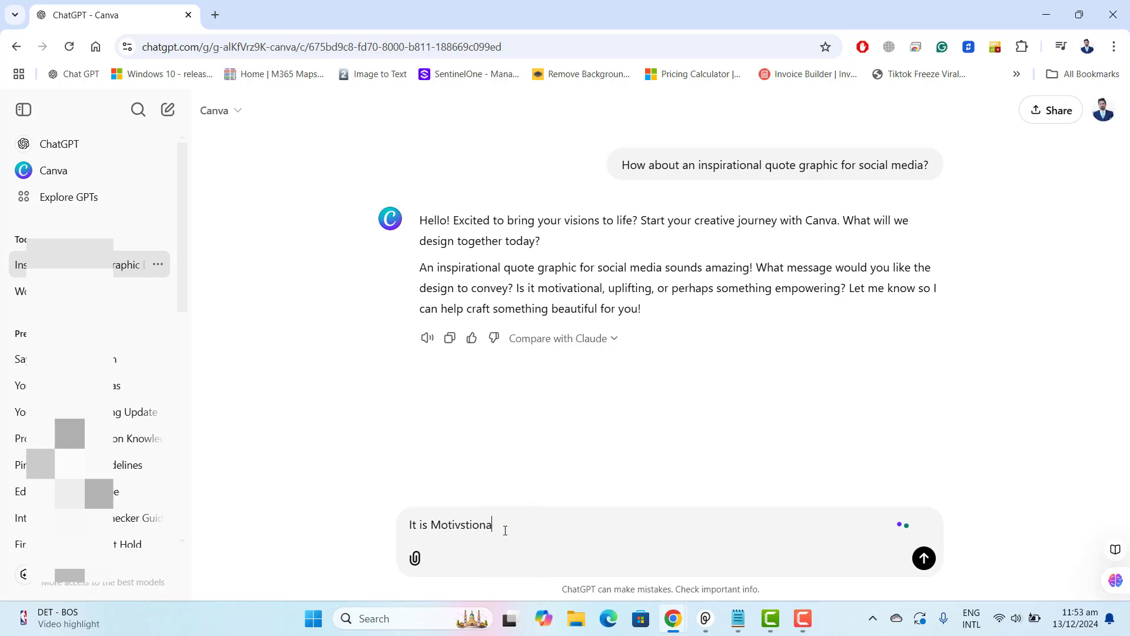
key("BackSpace")
key("BackSpace")
key("BackSpace")
type("ational")
key("Return")
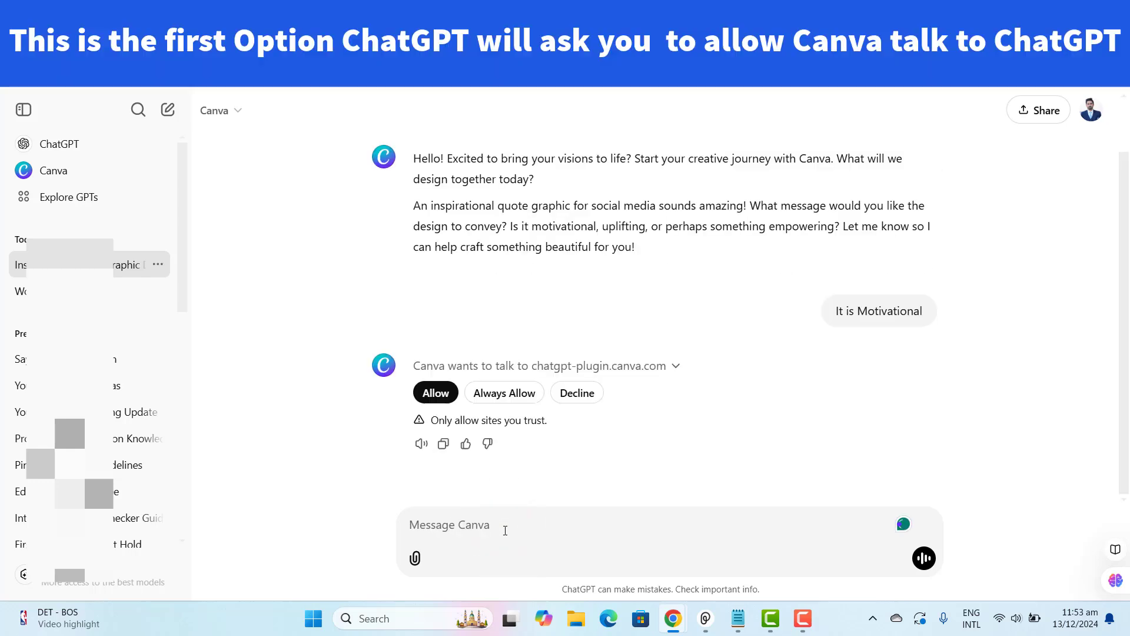
Allow the chatgpt-plugin.canva.com connection and scroll to the generated INSPIRE YOUR DAY graphic.
left_click(493, 395)
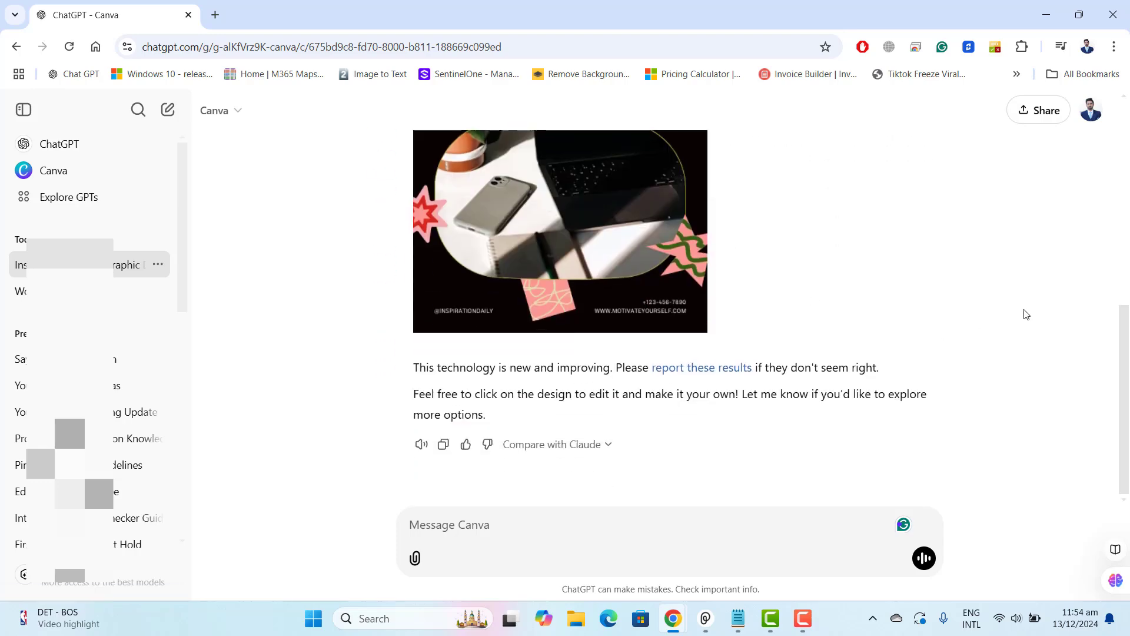
scroll(1026, 314, "up", 2)
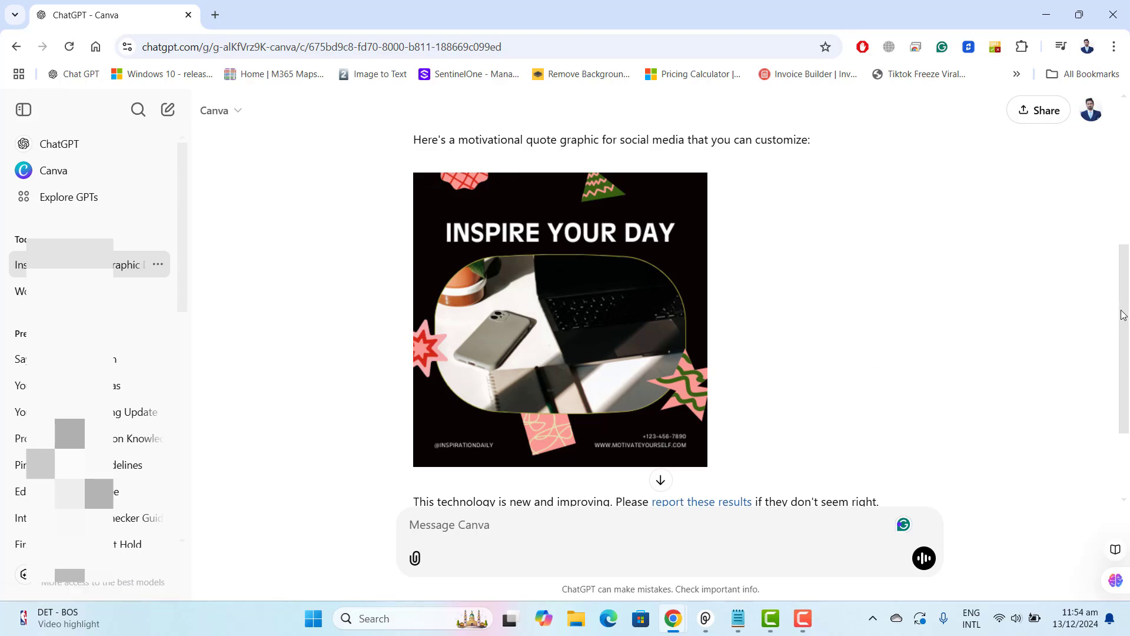
Open the INSPIRE YOUR DAY image in the Canva editor and view the owner's account card.
mouse_move(1116, 311)
left_mouse_down()
mouse_move(1116, 376)
mouse_move(1116, 310)
left_mouse_up()
left_click(609, 391)
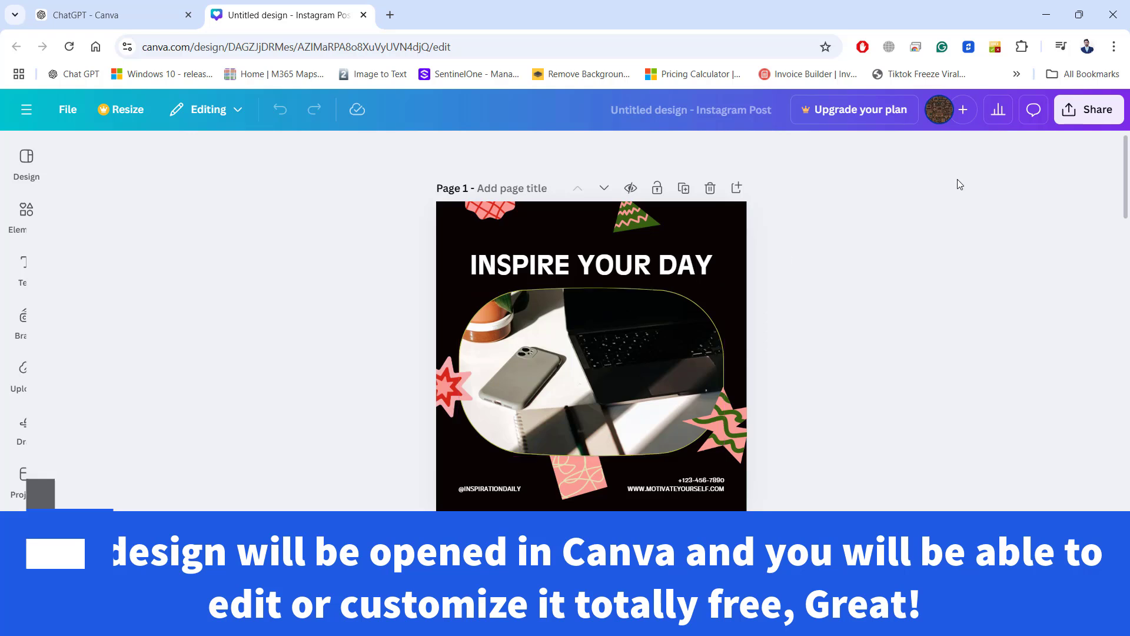
left_click(936, 122)
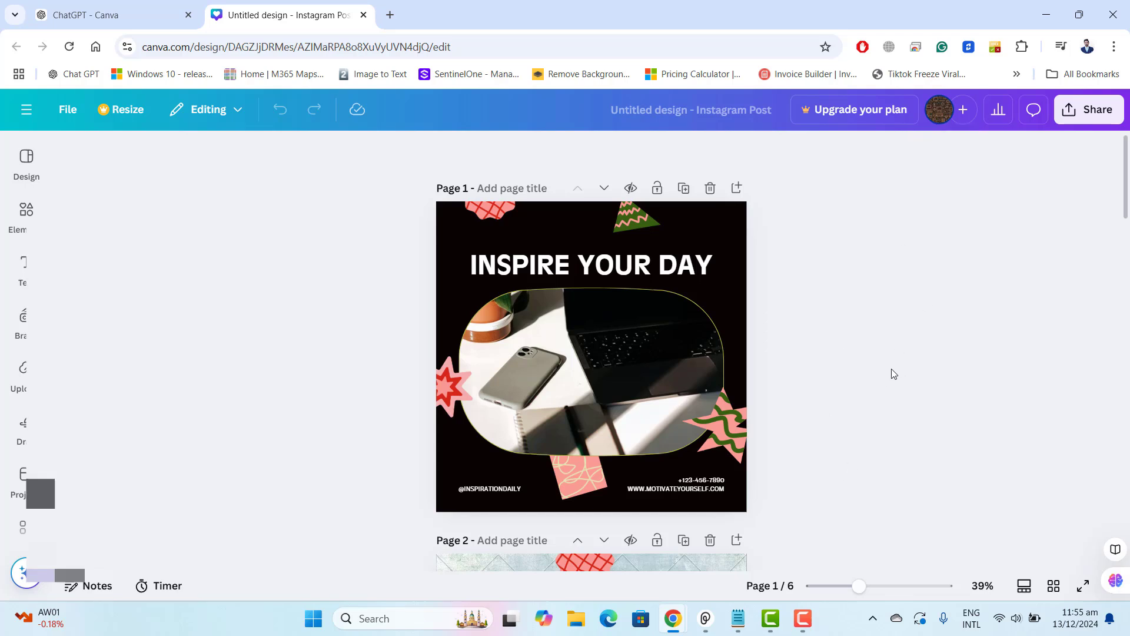
Back in ChatGPT, start a new chat and launch Canva from Explore GPTs' Productivity list.
left_click(114, 15)
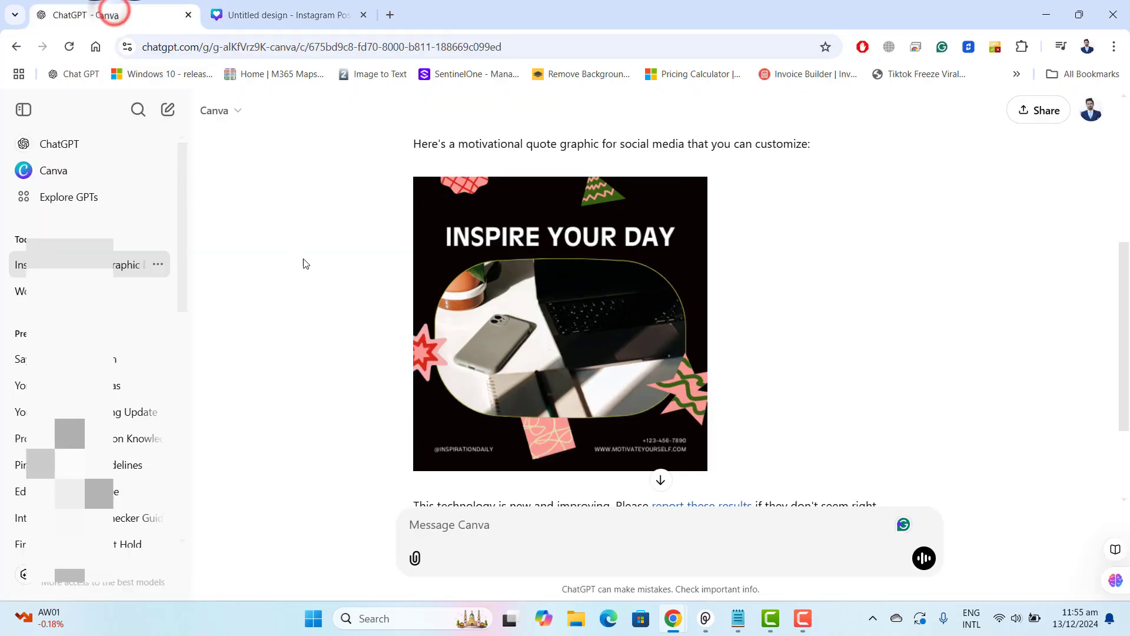
left_click(167, 110)
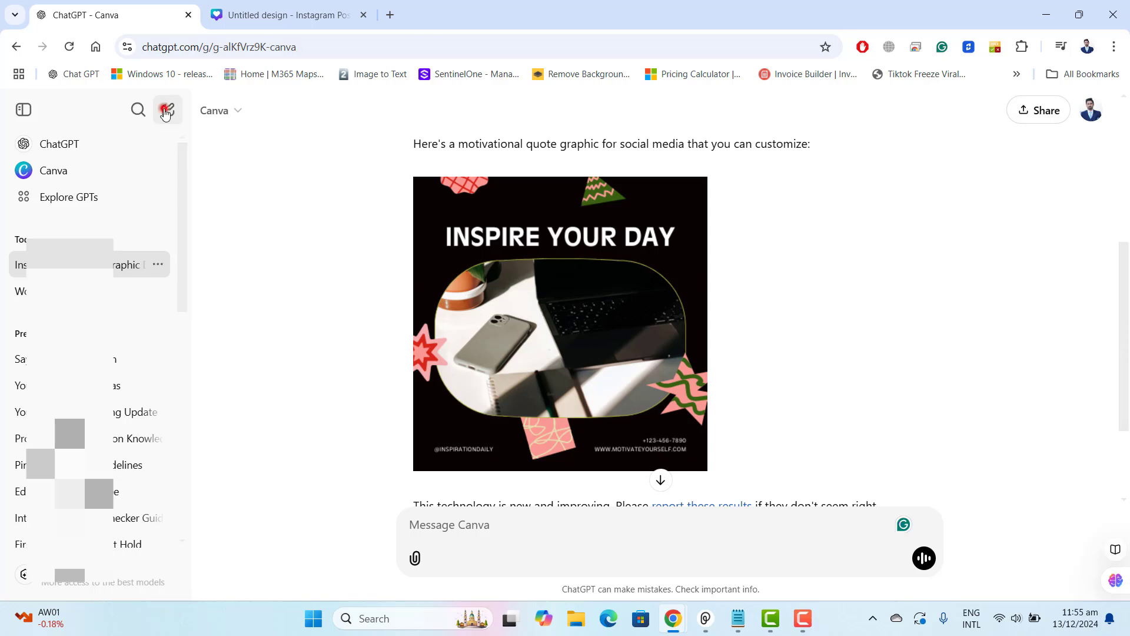
left_click(84, 200)
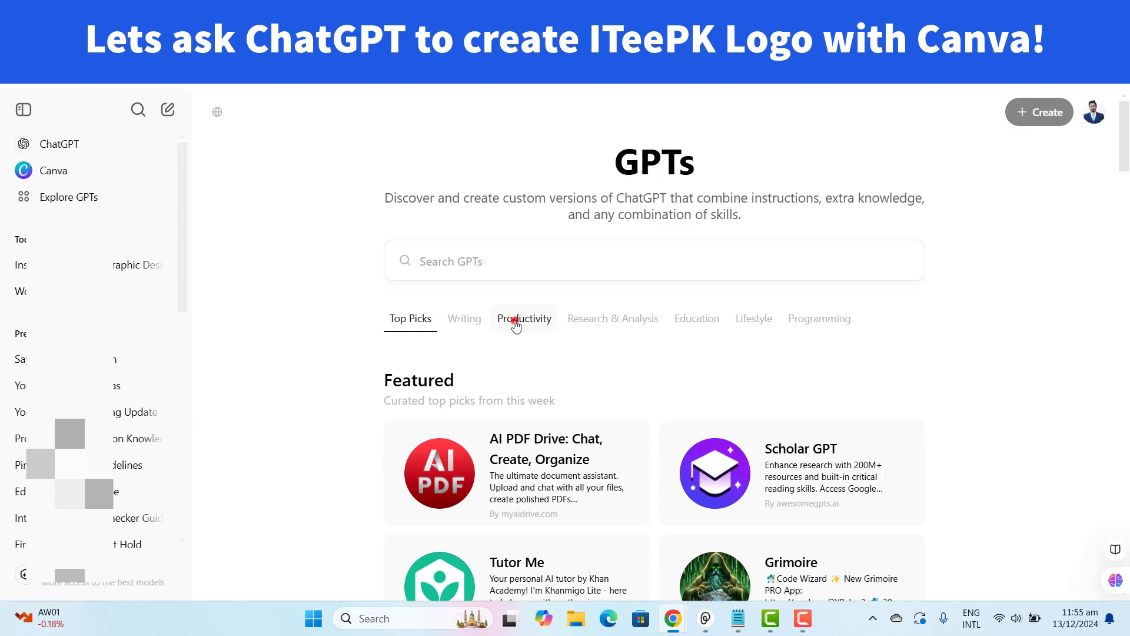
left_click(516, 324)
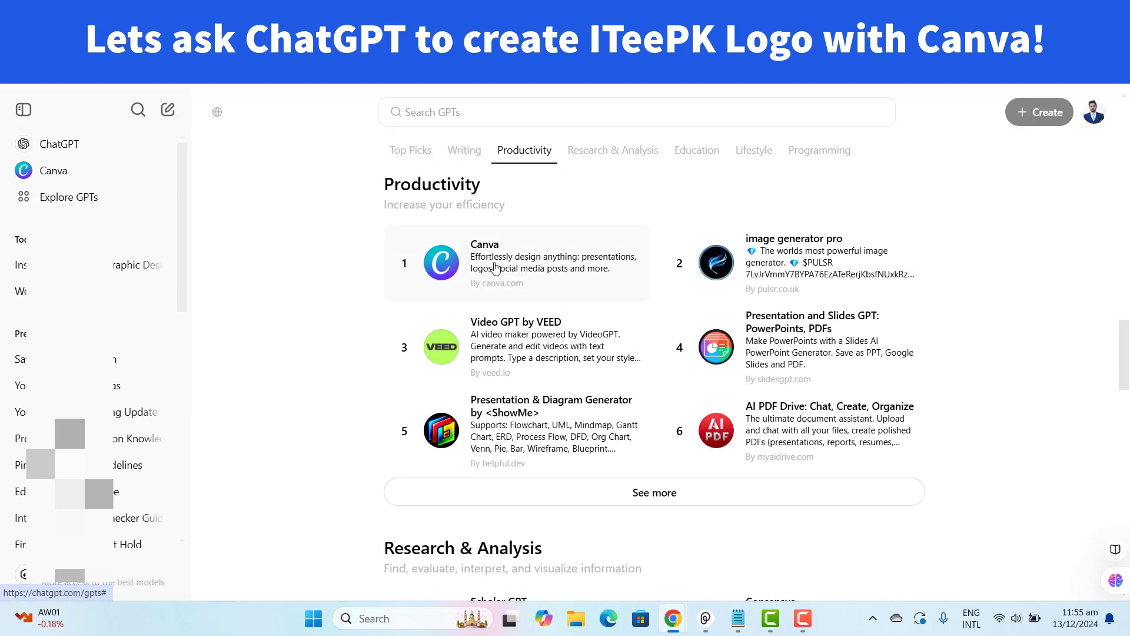
left_click(495, 267)
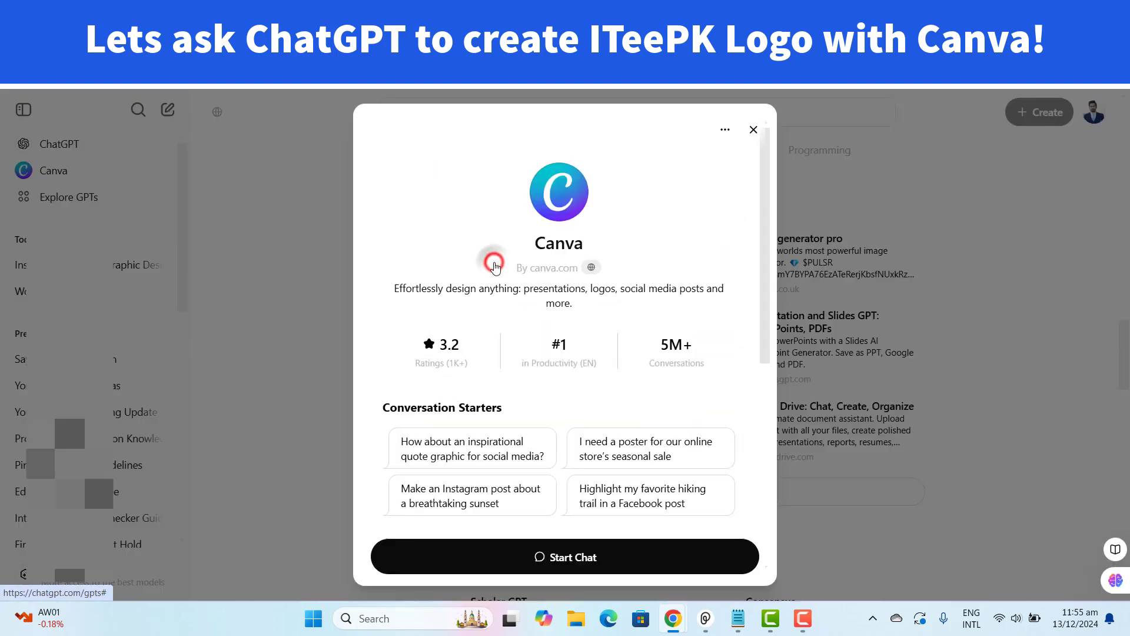
left_click(545, 556)
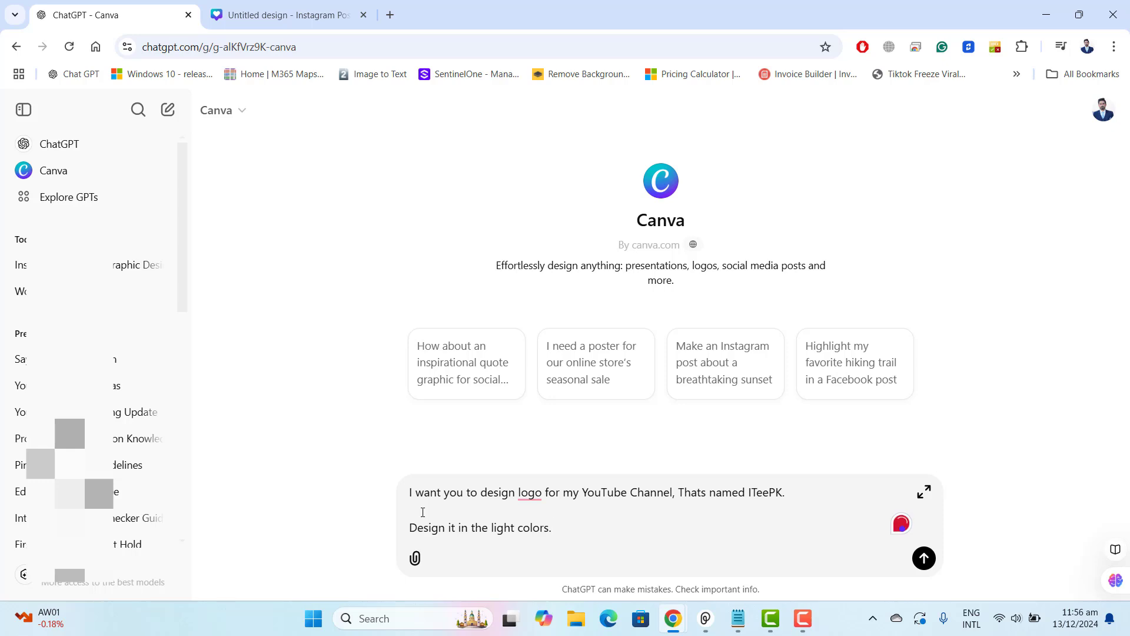
Send the drafted request for a light-colored ITeePK YouTube channel logo.
mouse_move(537, 493)
key("Return")
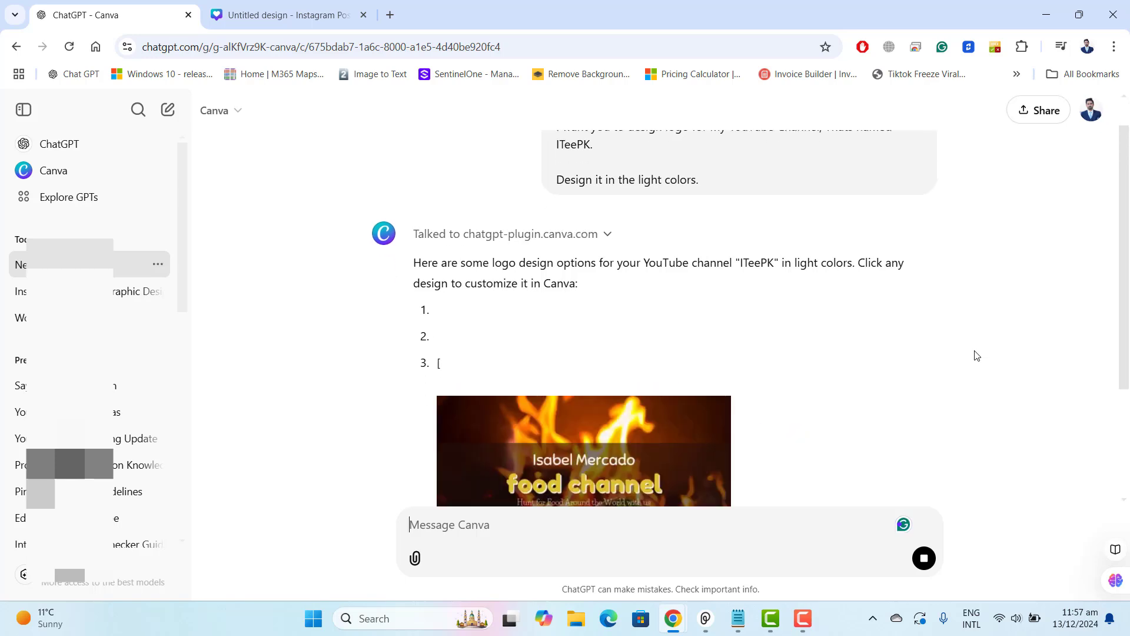
Scroll through the logo suggestions to reach the red Thynk Unlimited design and open it in Canva.
left_click_drag(1127, 120, 1085, 398)
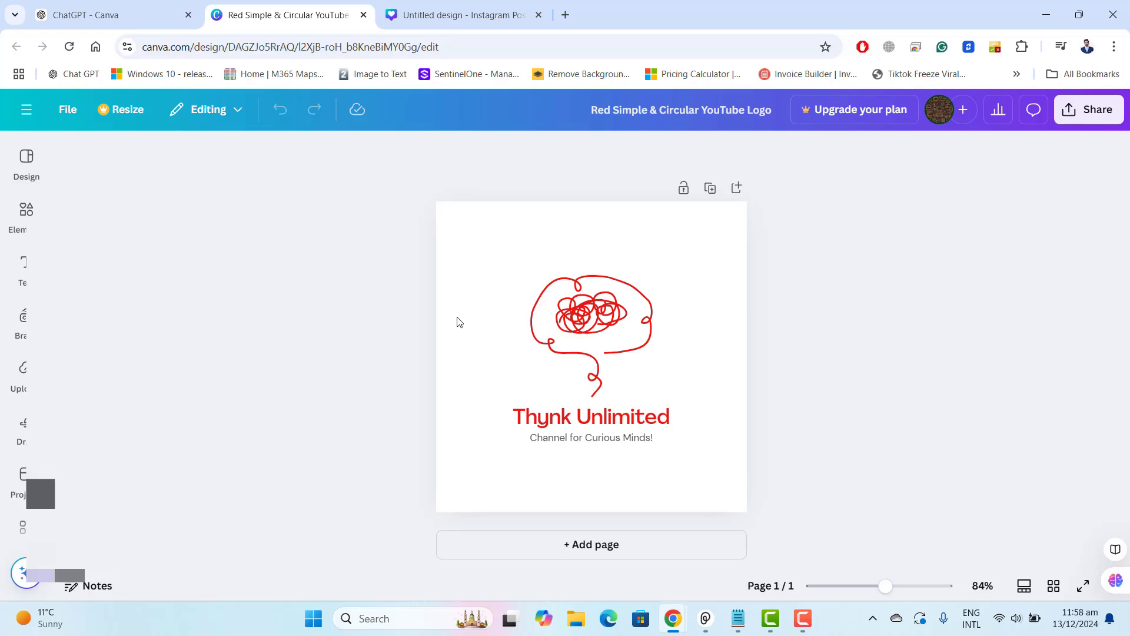
Switch between the Canva logo tab and ChatGPT, ending on the Canva GPT chat's Thynk Unlimited suggestion.
key("ctrl+Tab")
left_click(134, 13)
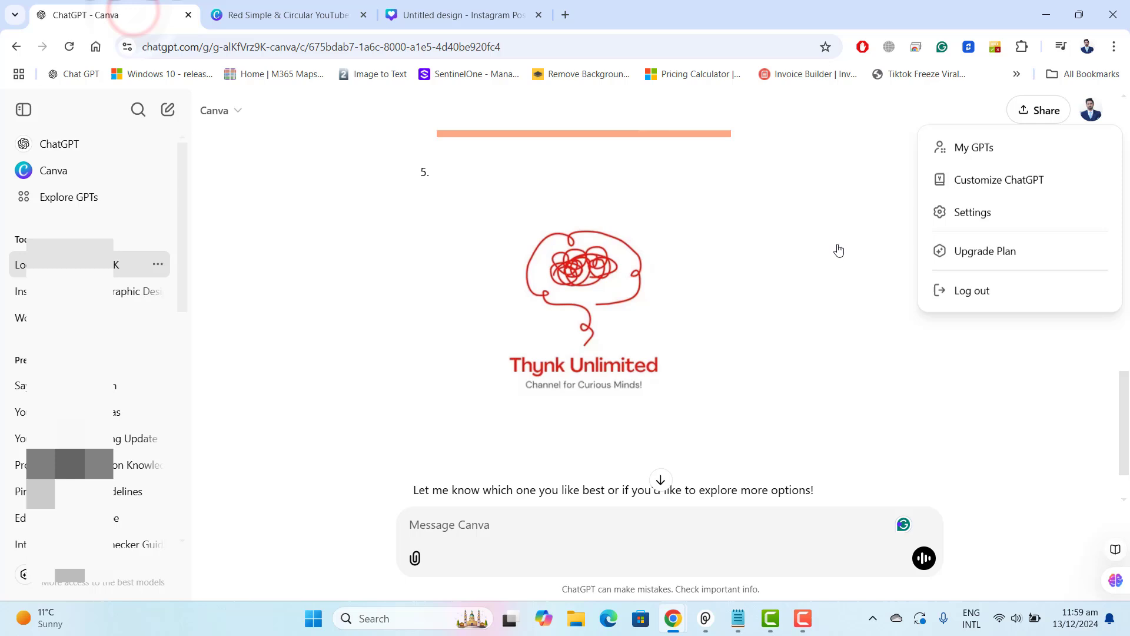
left_click(300, 231)
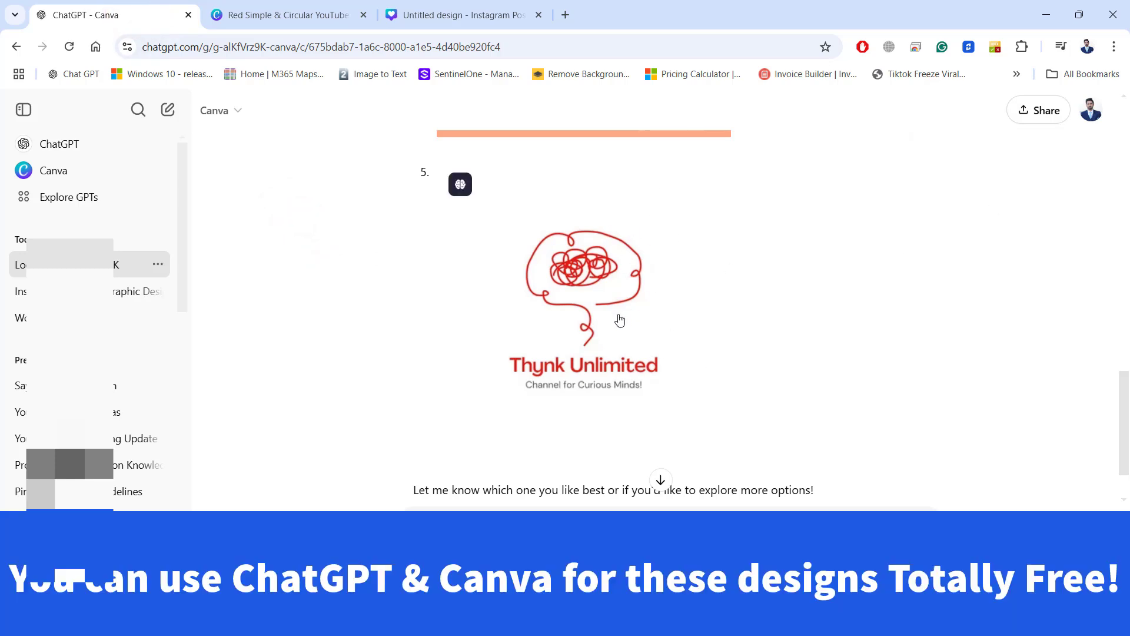
left_click(266, 6)
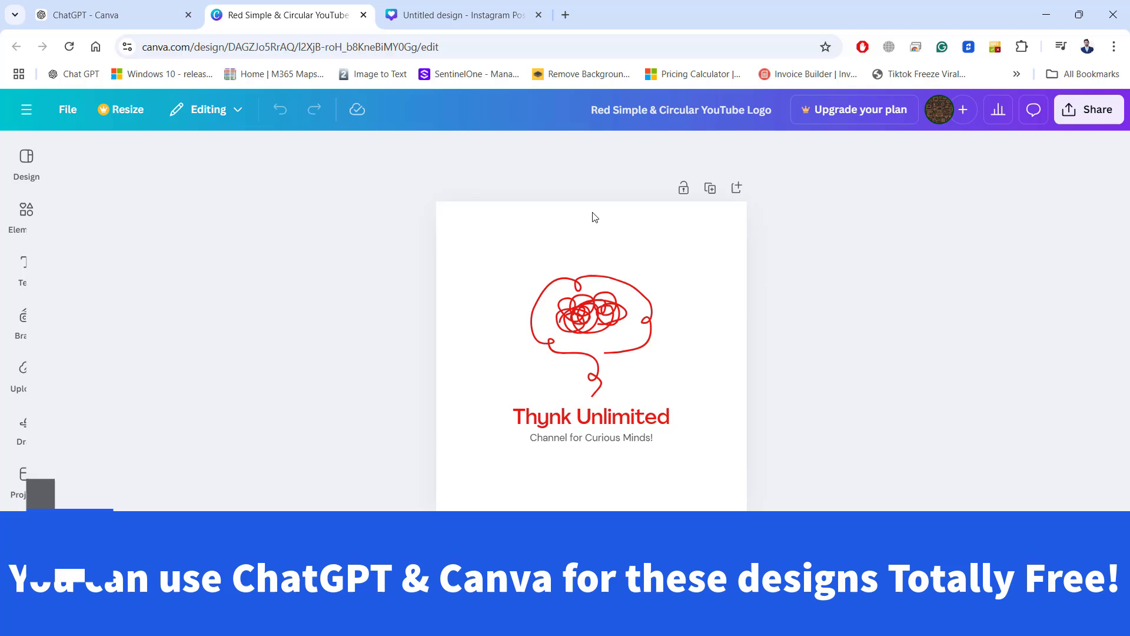
key("ctrl+shift+Tab")
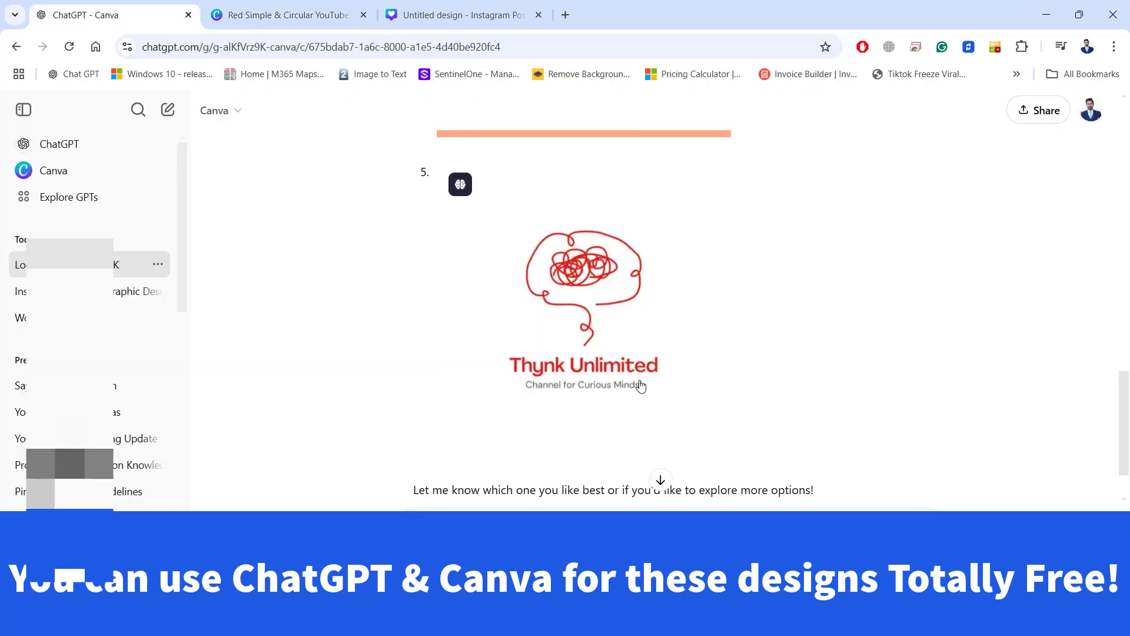